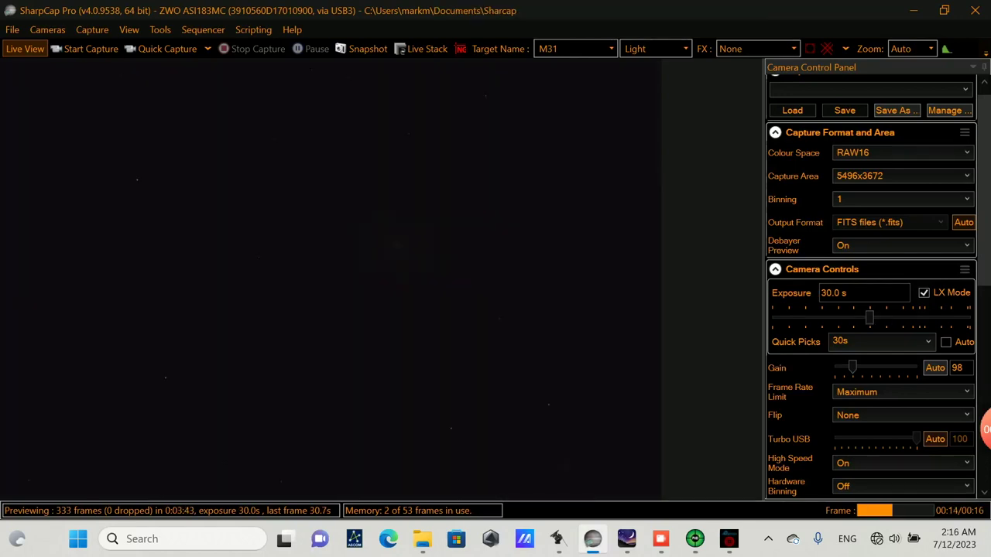
Step: Plate solve the Andromeda frame to resync the mount, then set exposure to 90 seconds
left_click(161, 30)
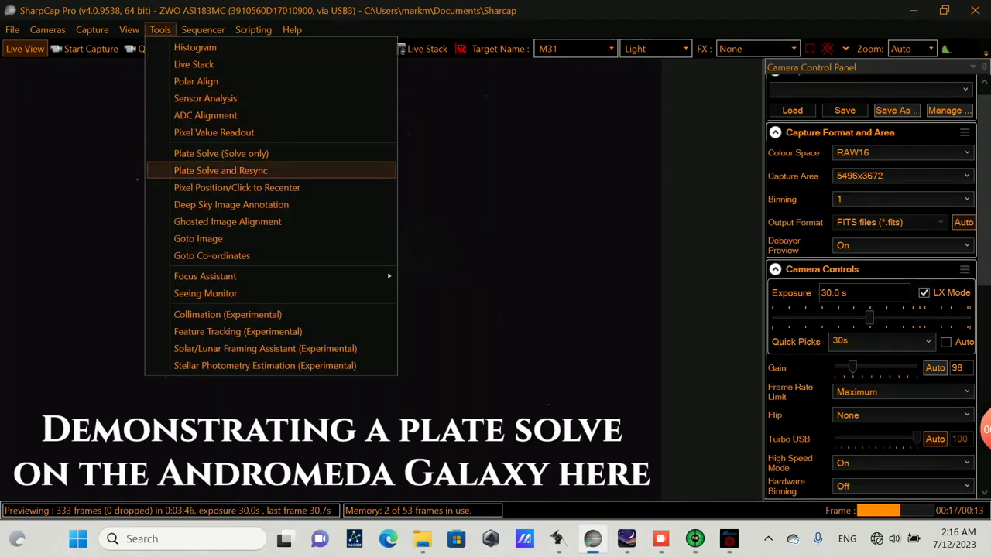
left_click(220, 170)
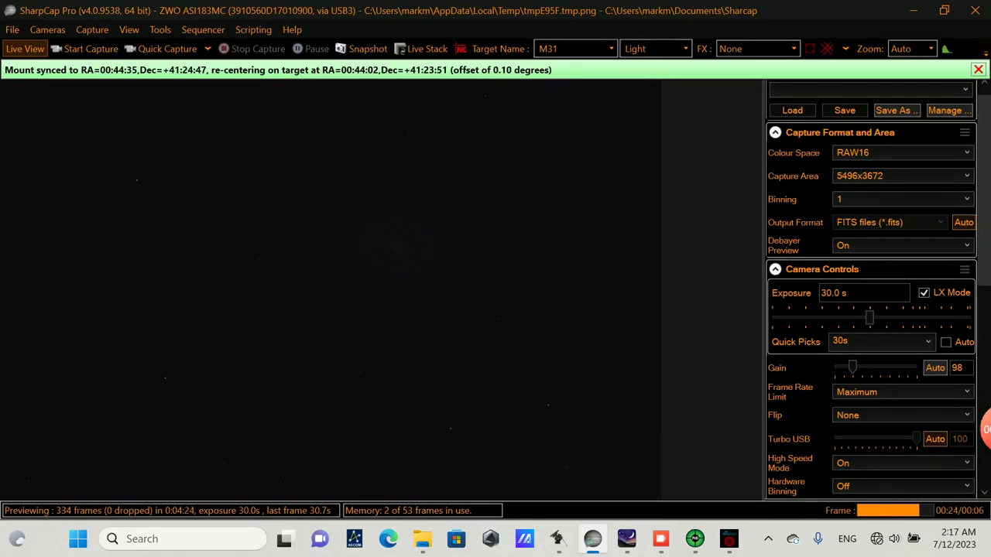
type("90")
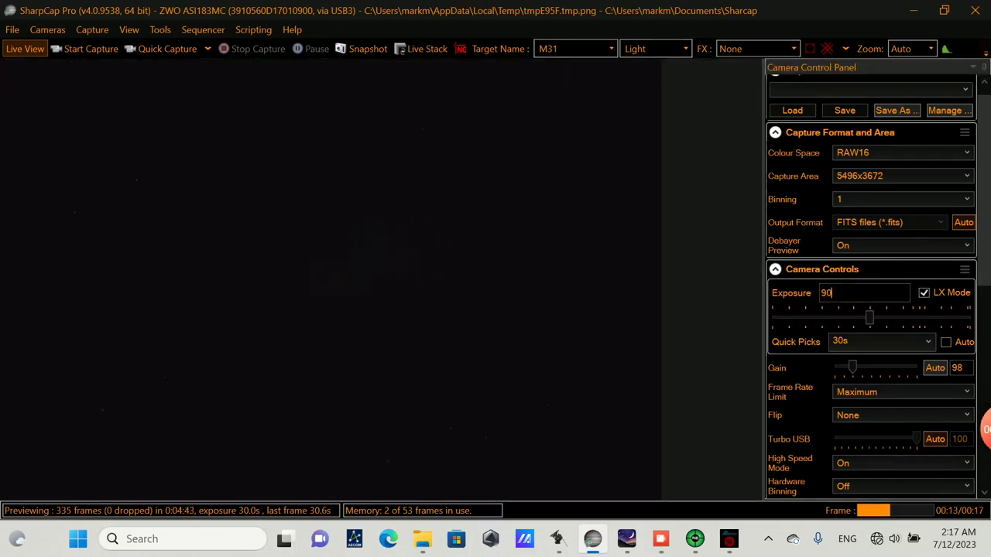
key("Return")
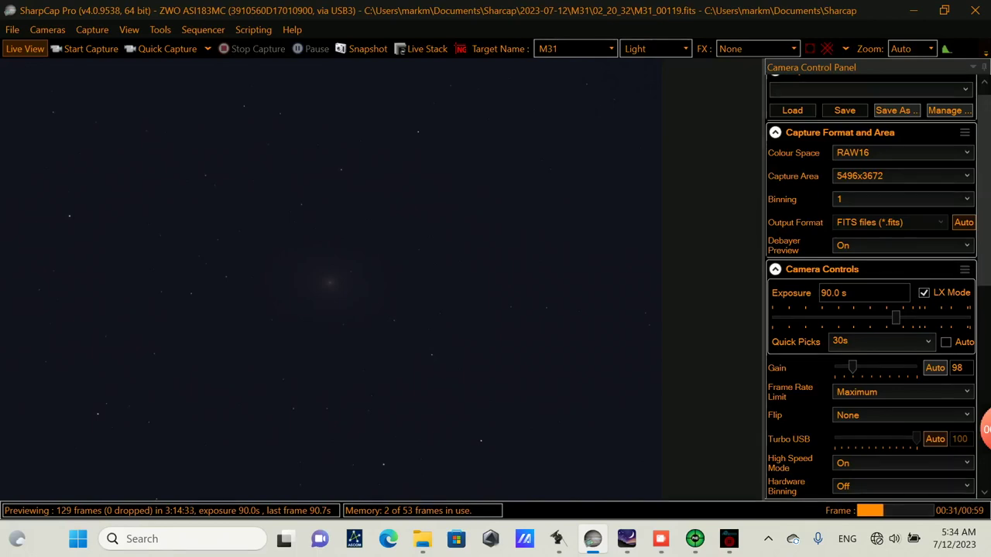
Step: Switch to Stellarium to view the New Telescope 1 marker sitting on Vega
key("alt+Tab")
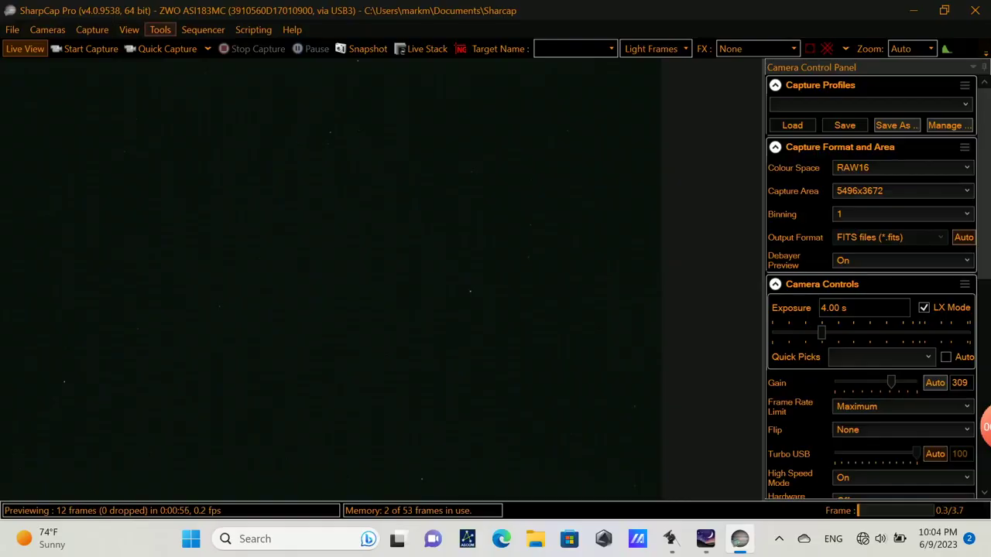
Step: Plate solve and resync twice to centre the star (0.02° offset), then choose No Reticule
left_click(160, 30)
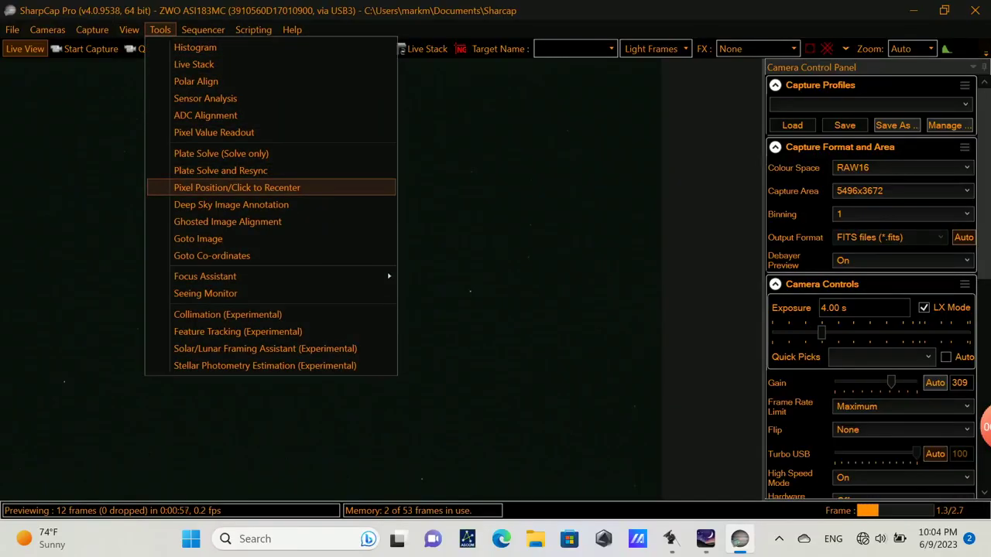
left_click(221, 170)
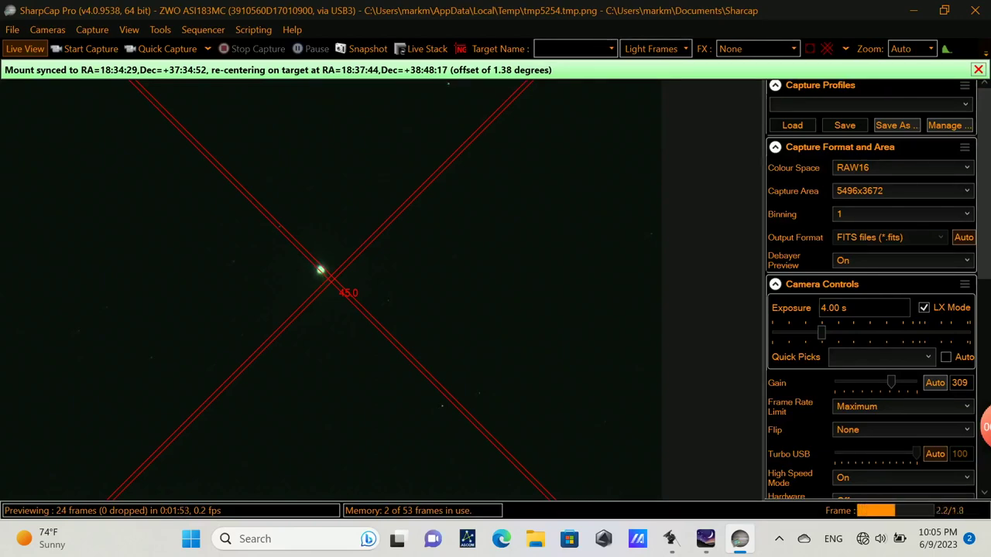
left_click(160, 30)
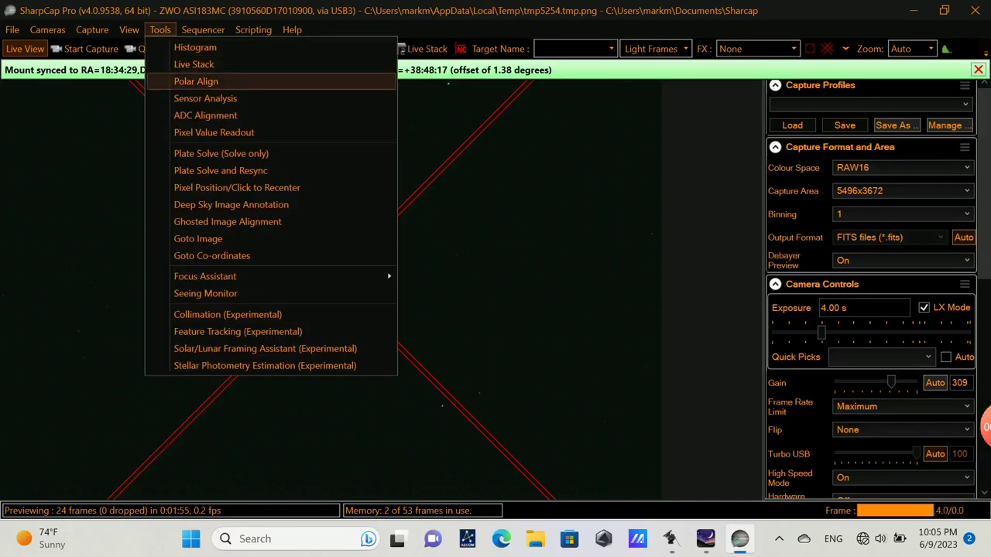
left_click(221, 170)
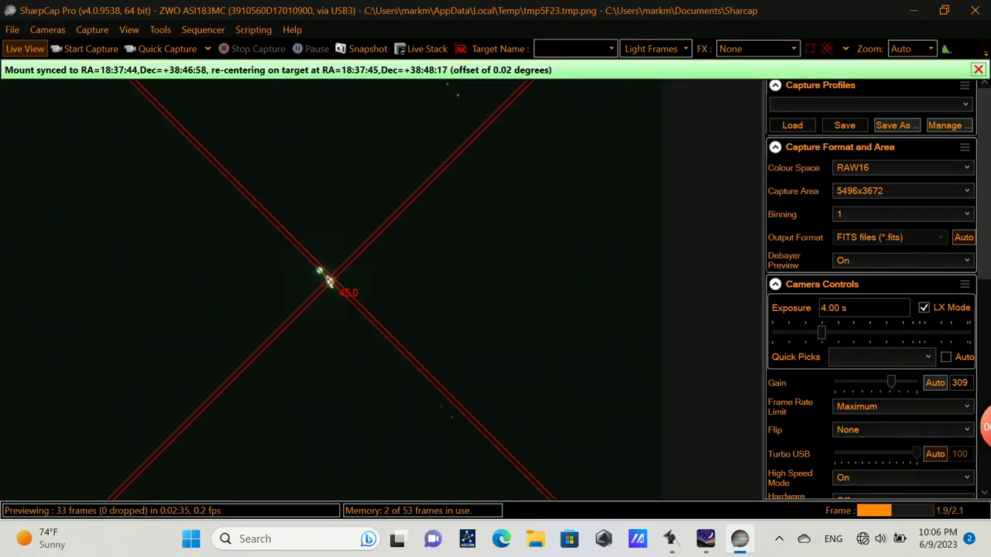
left_click(845, 48)
left_click(851, 69)
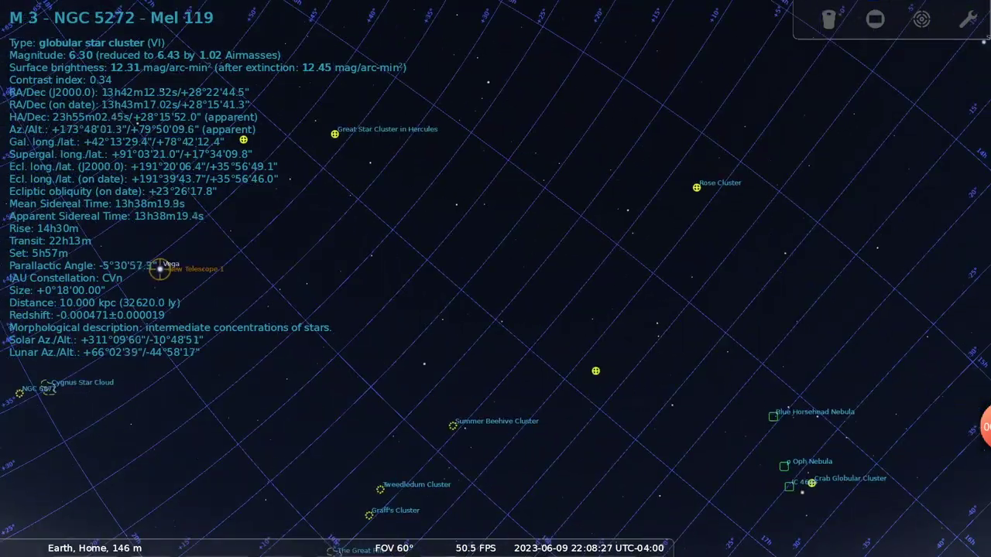
Step: Select globular cluster M5 in Stellarium and slew the telescope to it with Ctrl+1
left_click(730, 85)
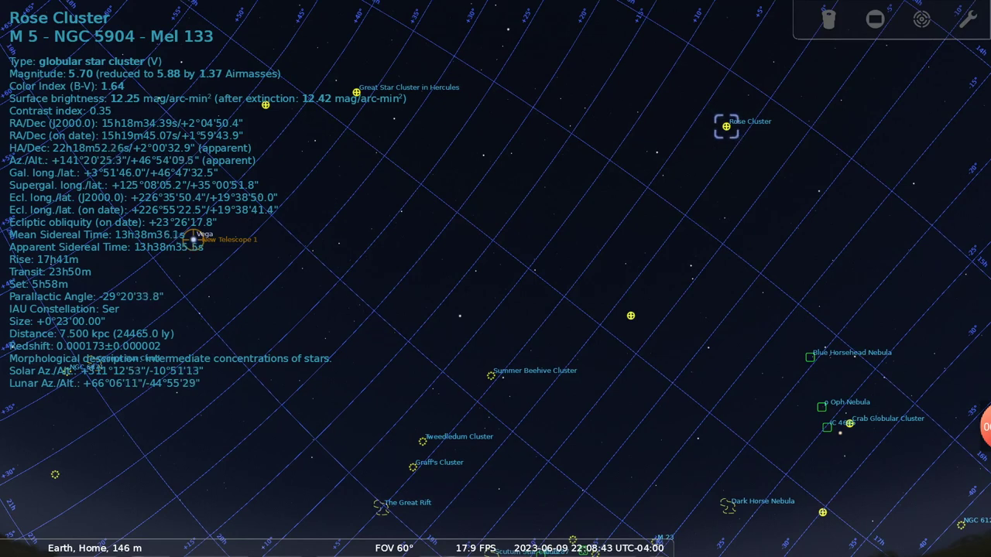
key("ctrl+1")
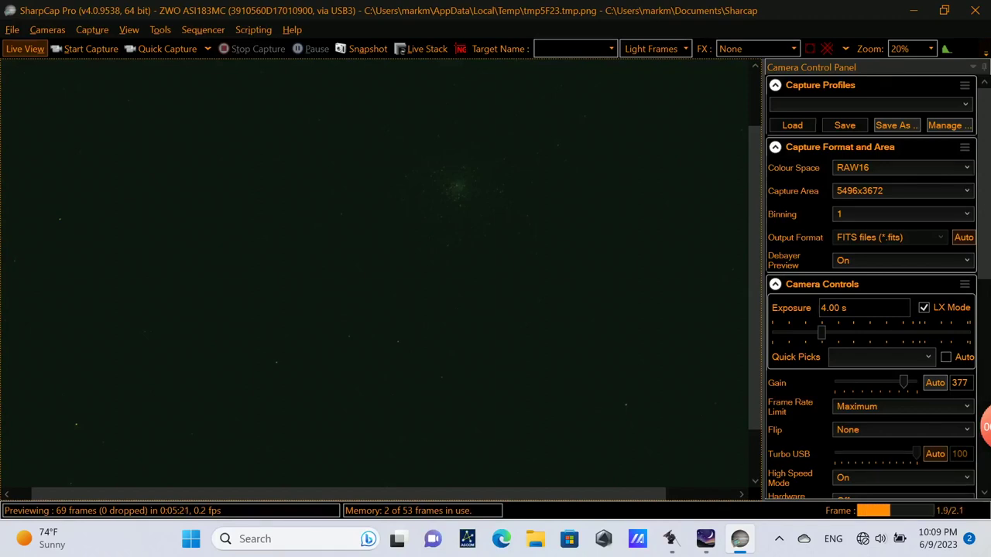
Step: Turn on the crosshair reticule and pick a 15 s exposure from Quick Picks
left_click(827, 48)
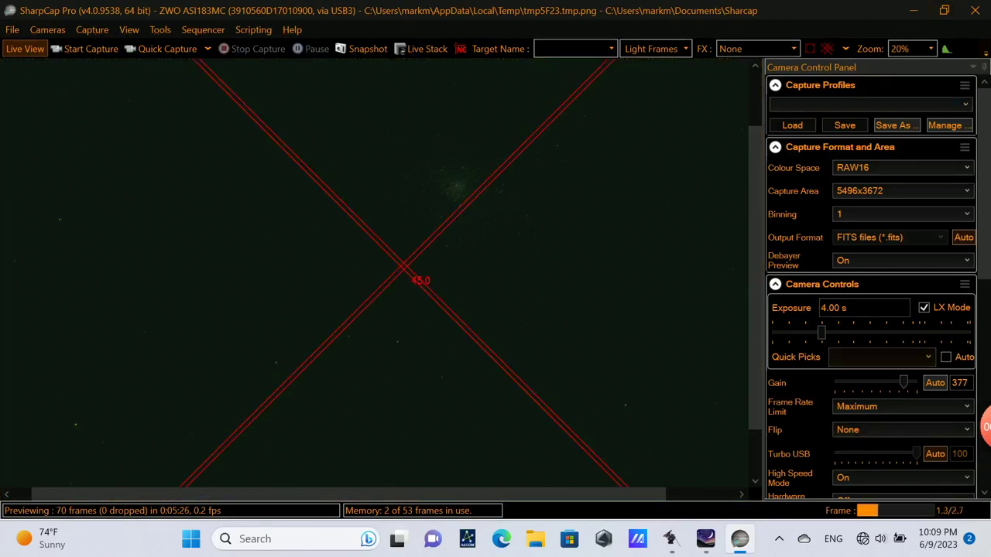
left_click(879, 356)
scroll(875, 457, "down", 3)
left_click(840, 511)
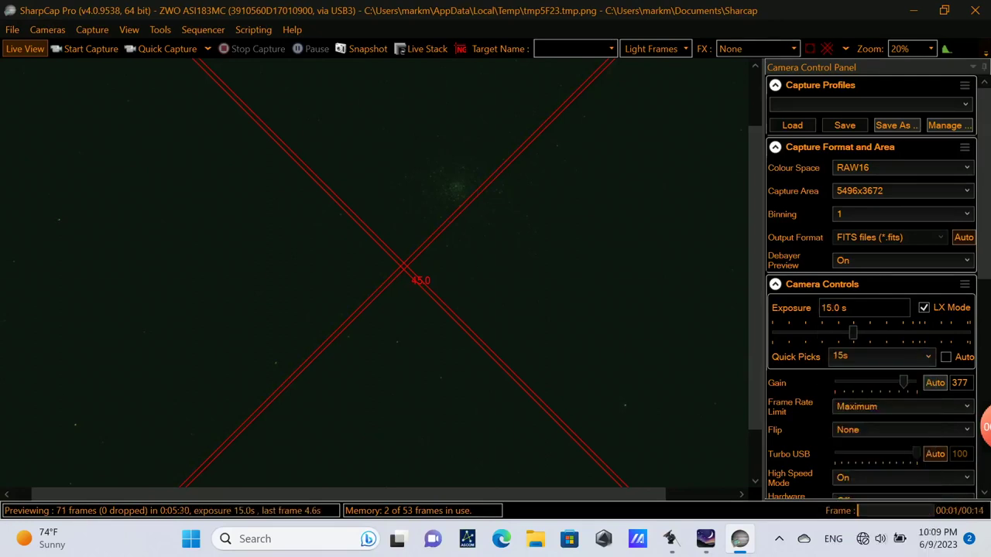
Step: Plate solve and resync the M5 field twice, with the display zoom set to Auto
left_click(160, 30)
left_click(368, 48)
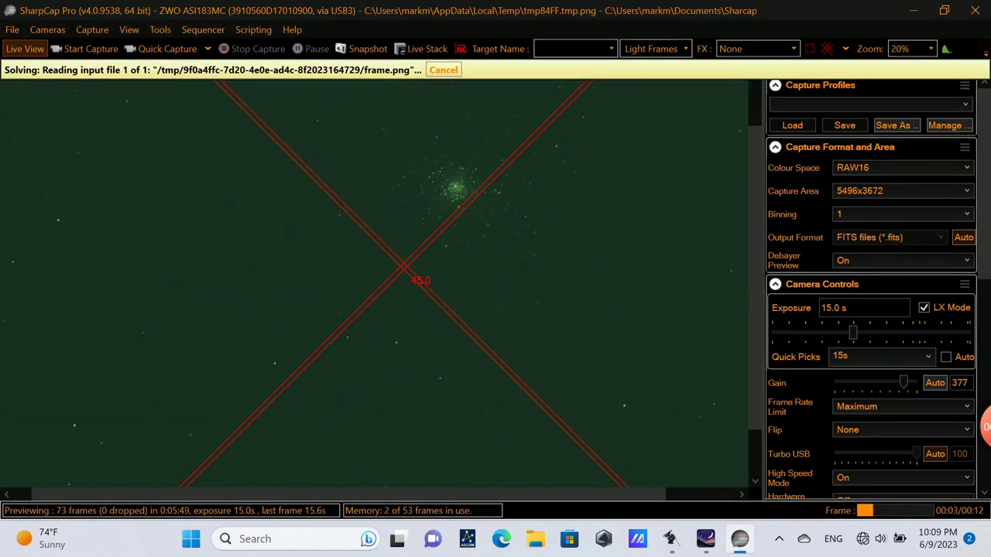
left_click(931, 48)
left_click(906, 64)
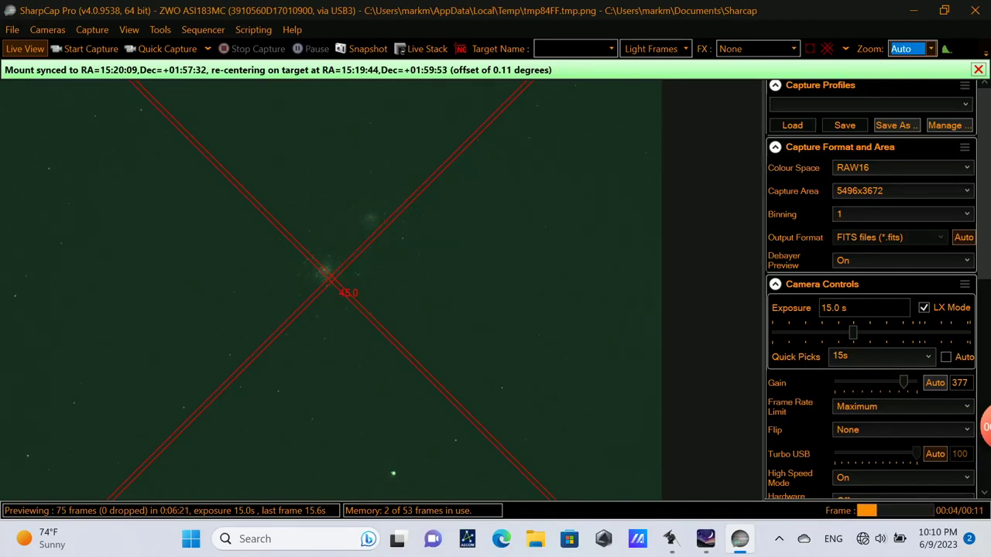
left_click(160, 29)
left_click(233, 167)
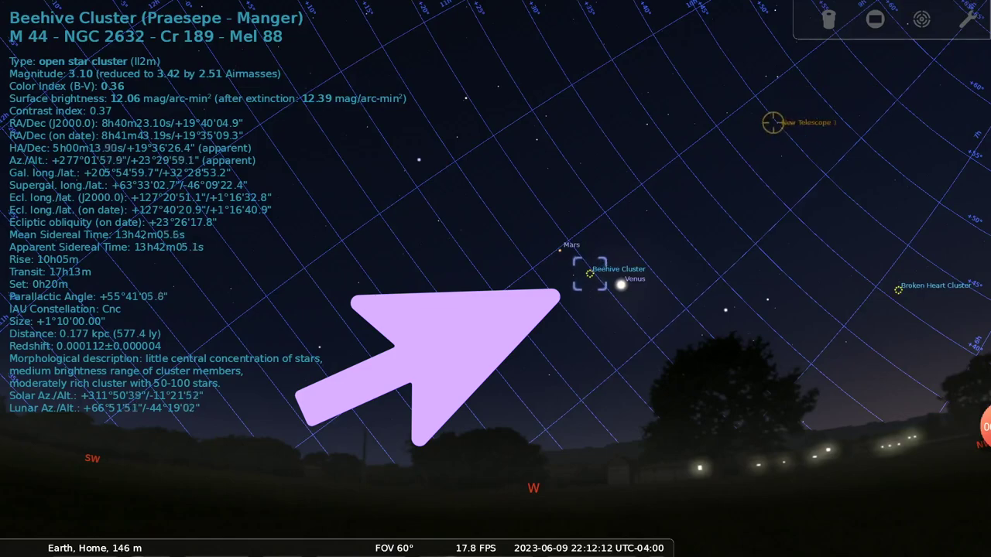
Step: Switch from Stellarium back to SharpCap's live star-field preview
key("alt+Tab")
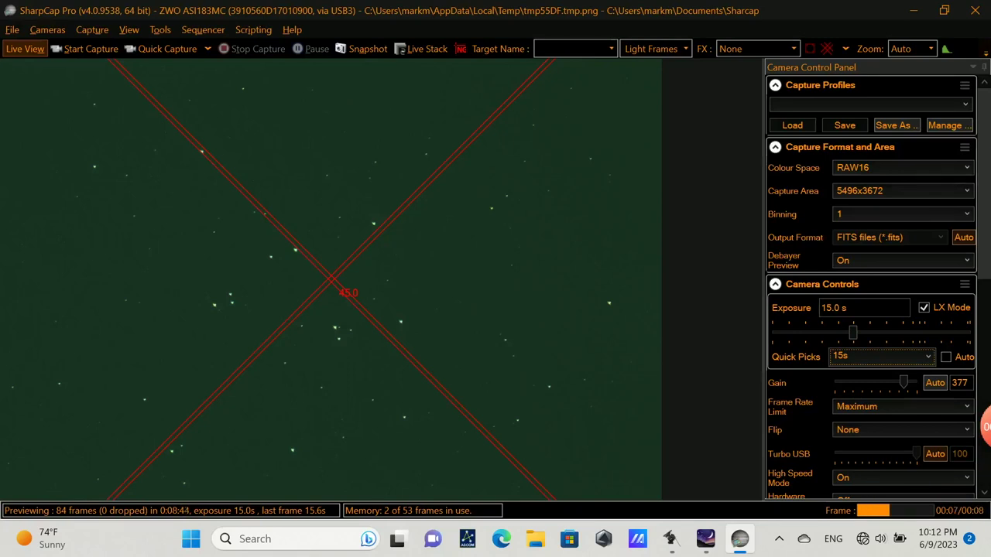
Step: Plate solve and resync the Beehive Cluster field, then open the 01_40_48 capture folder
left_click(161, 30)
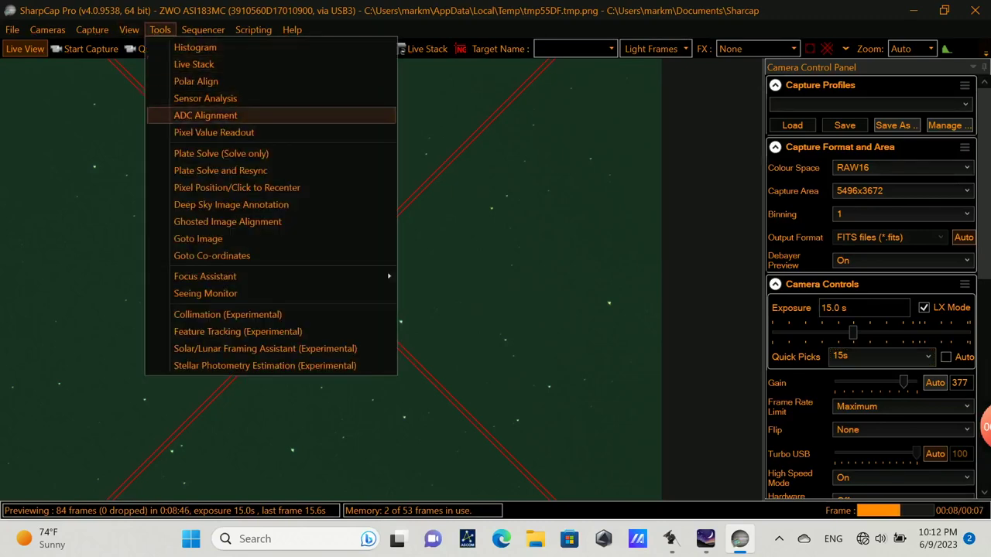
left_click(221, 170)
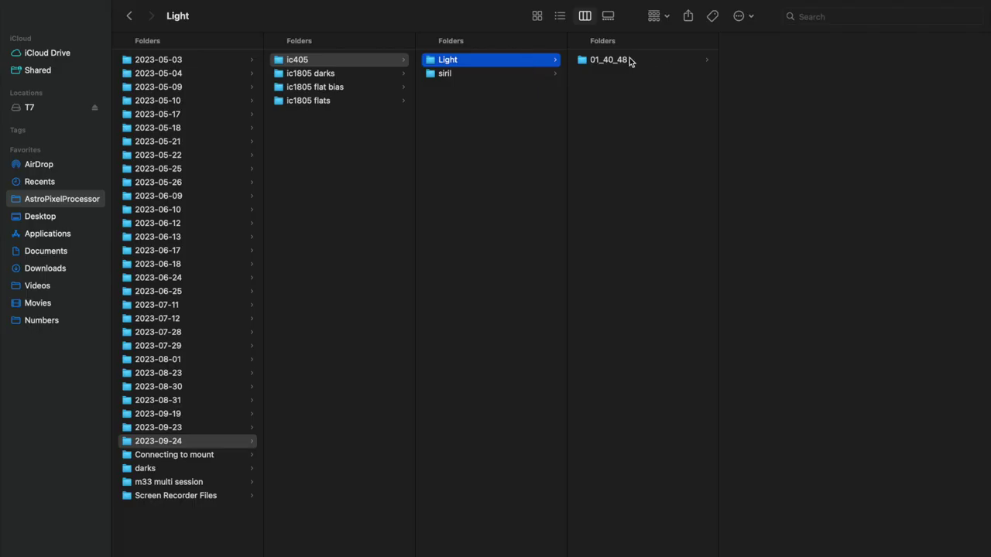
left_click(630, 60)
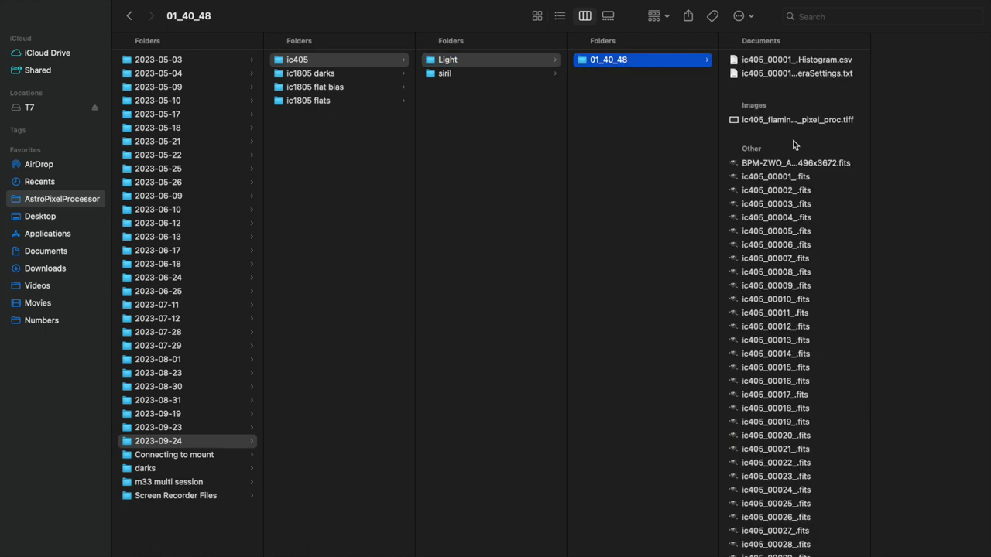
Step: Check the 180 s exposure in CameraSettings.txt, then open ic405_00003_.fits in GIMP
double_click(789, 73)
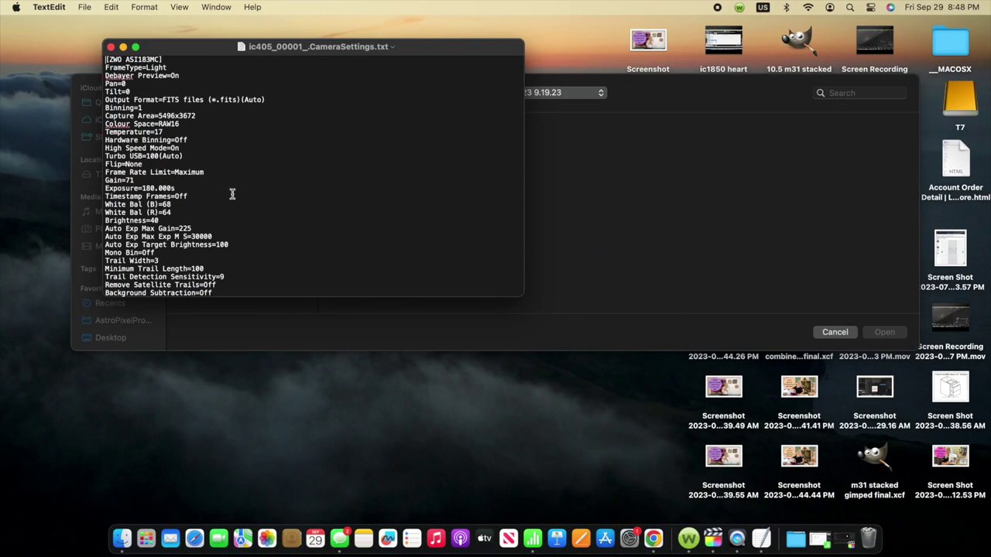
left_click_drag(175, 188, 91, 182)
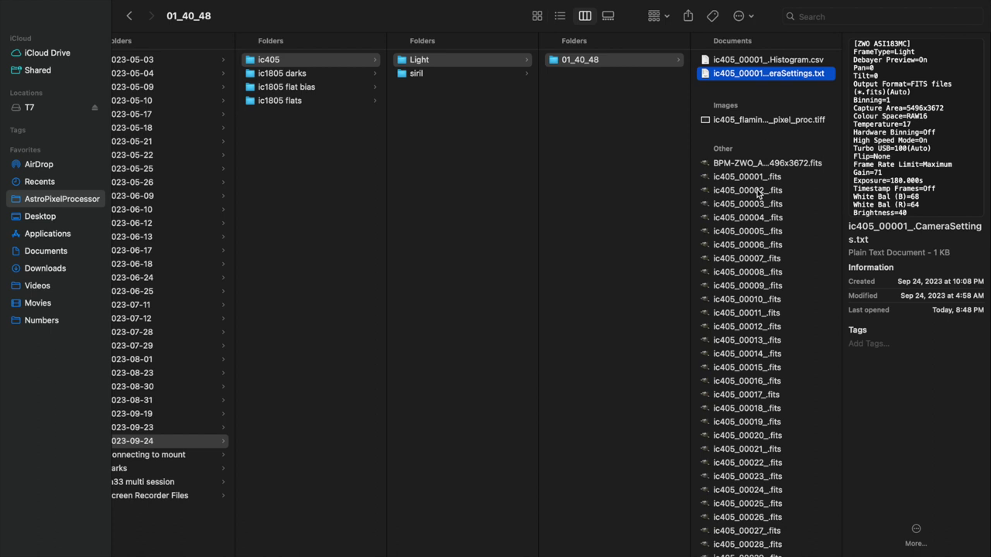
left_click(753, 180)
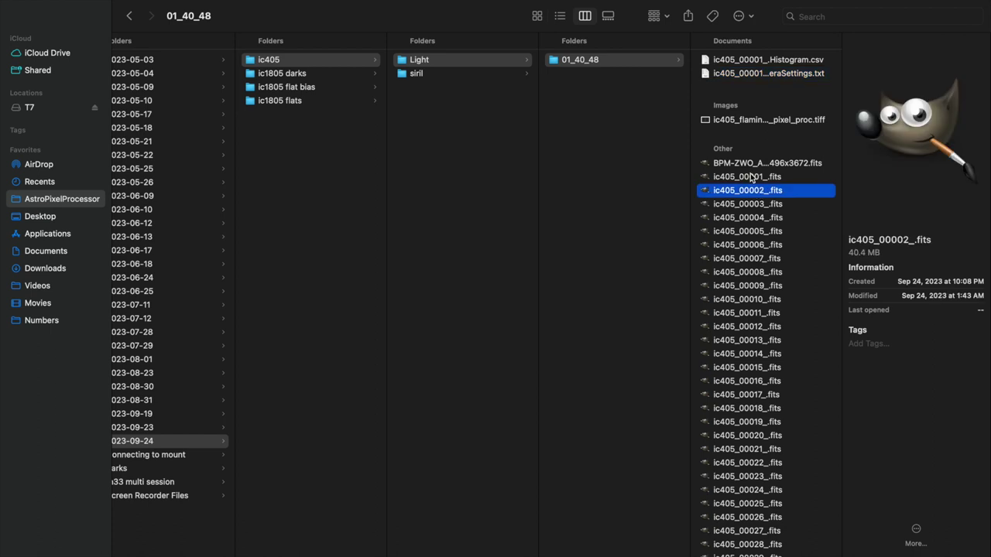
scroll(762, 239, "down", 15)
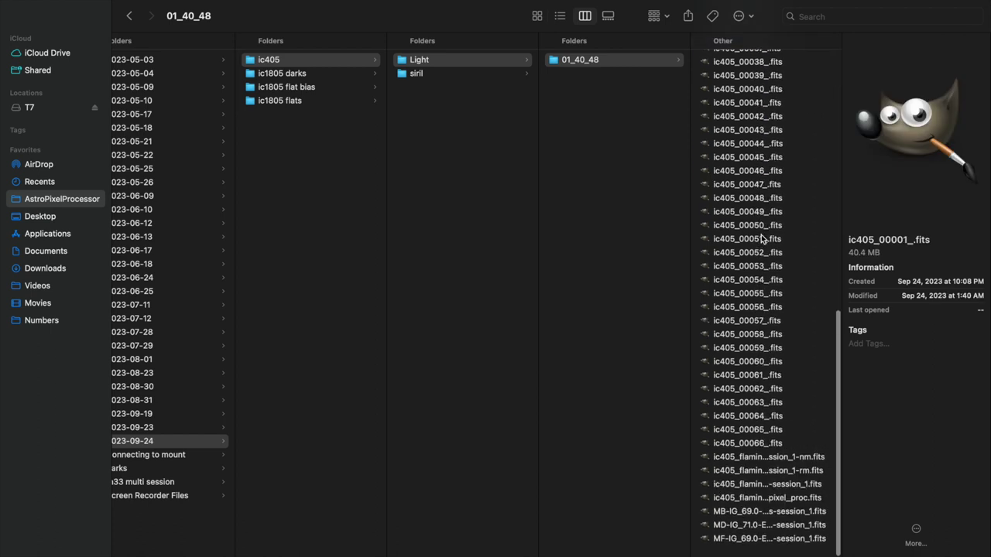
left_click(756, 452)
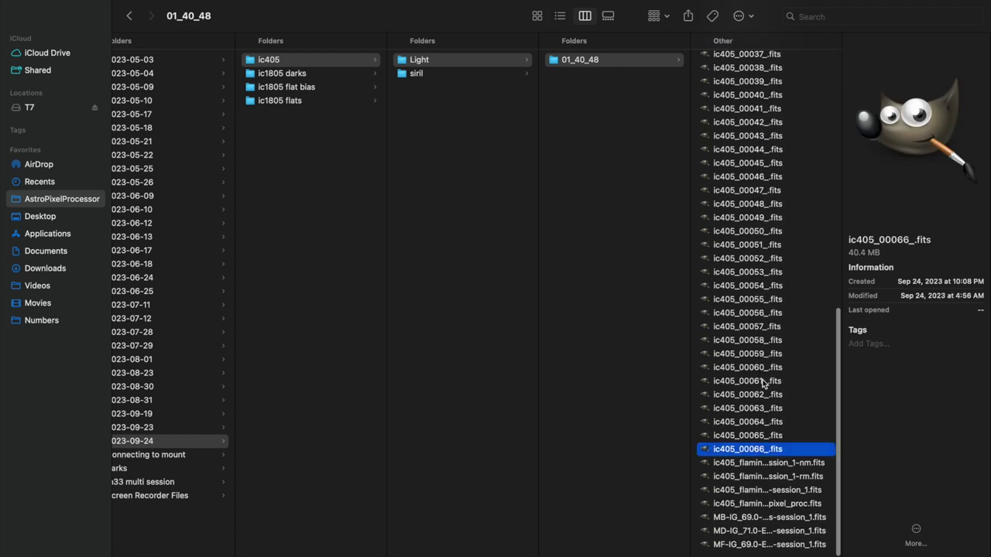
scroll(763, 256, "up", 15)
double_click(741, 200)
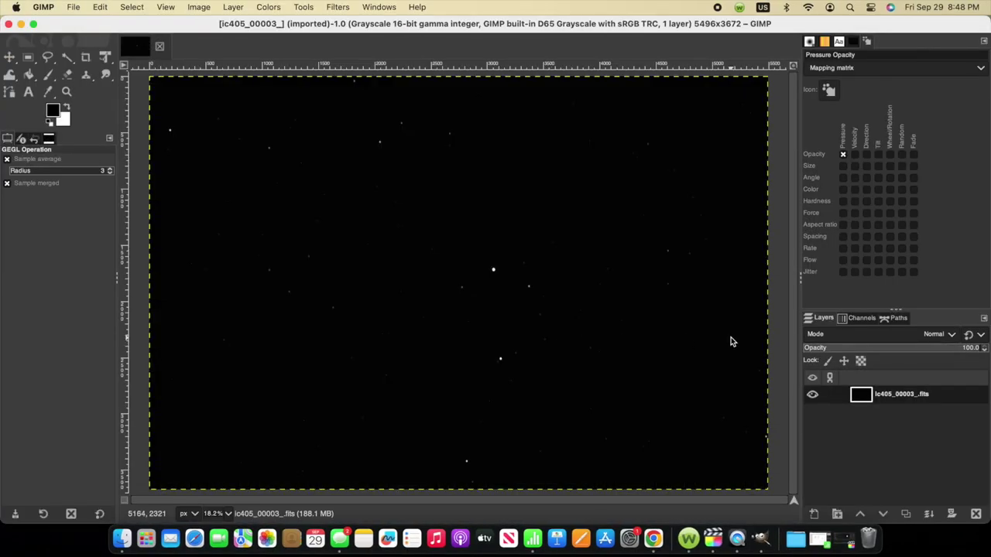
Step: Open ic405_flaming_star_nebula- GIMPED.tif and place it beside the raw sub for comparison
left_click(121, 538)
double_click(655, 357)
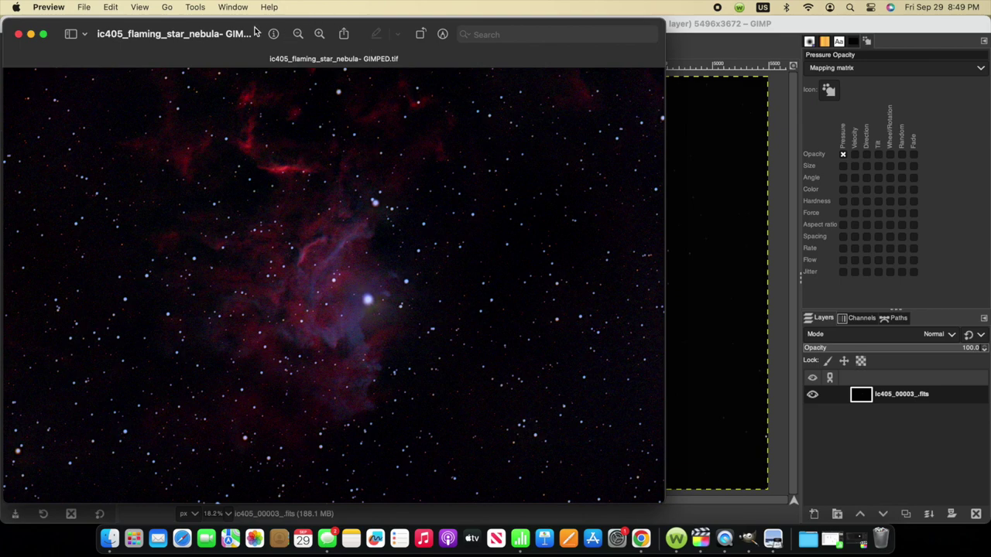
left_click_drag(260, 31, 360, 28)
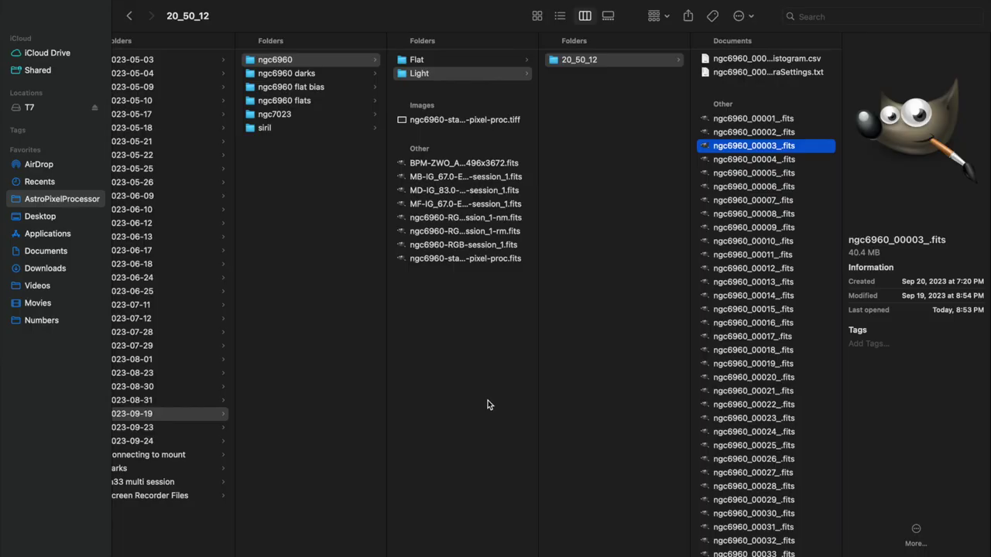
Step: Open CameraSettings.txt and highlight the Gain 83 and 120 s exposure settings
left_click(761, 72)
double_click(761, 72)
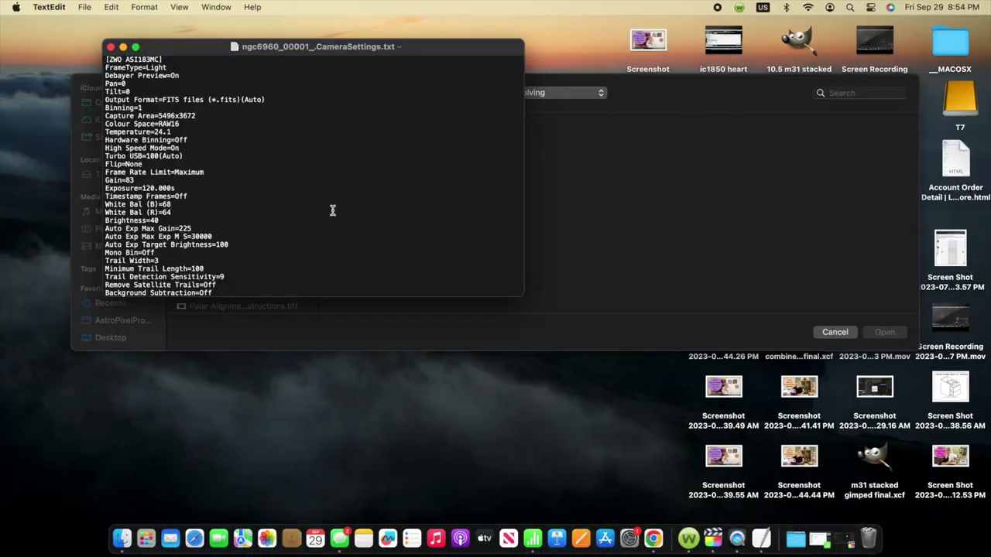
triple_click(182, 188)
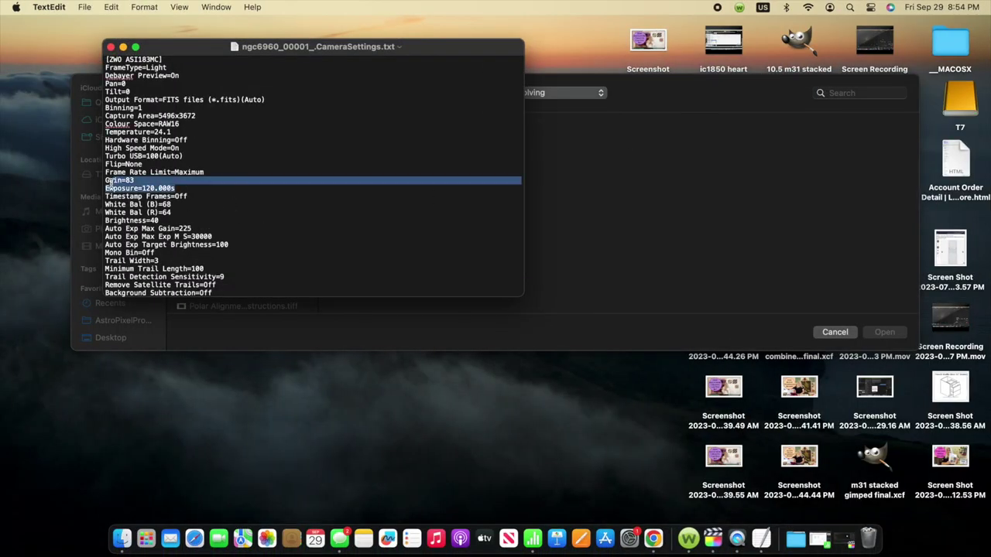
Step: Browse the NGC 6960 subs and select ngc6960_00003_.fits
key("ctrl+Right")
left_click(746, 119)
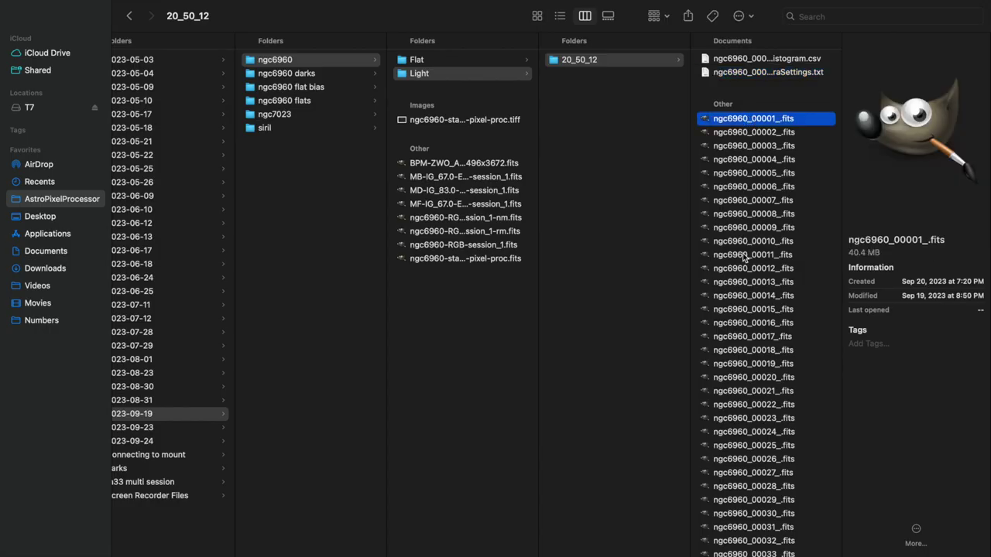
scroll(743, 263, "down", 5)
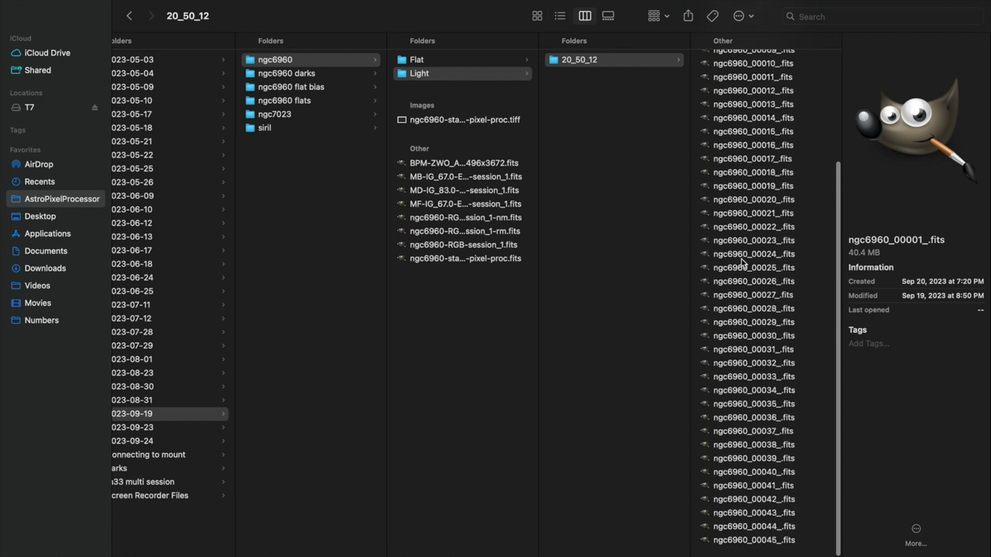
left_click(752, 544)
scroll(750, 288, "up", 5)
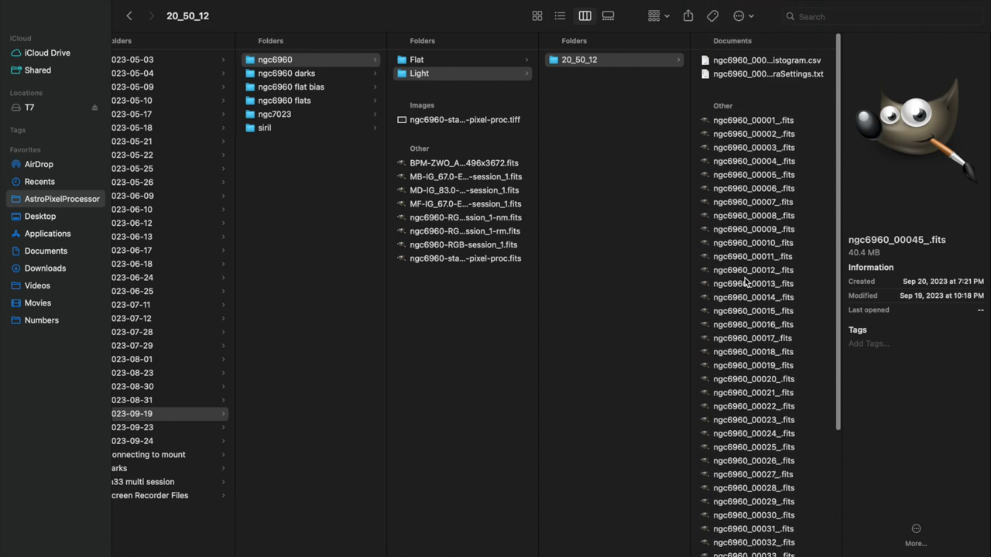
left_click(742, 151)
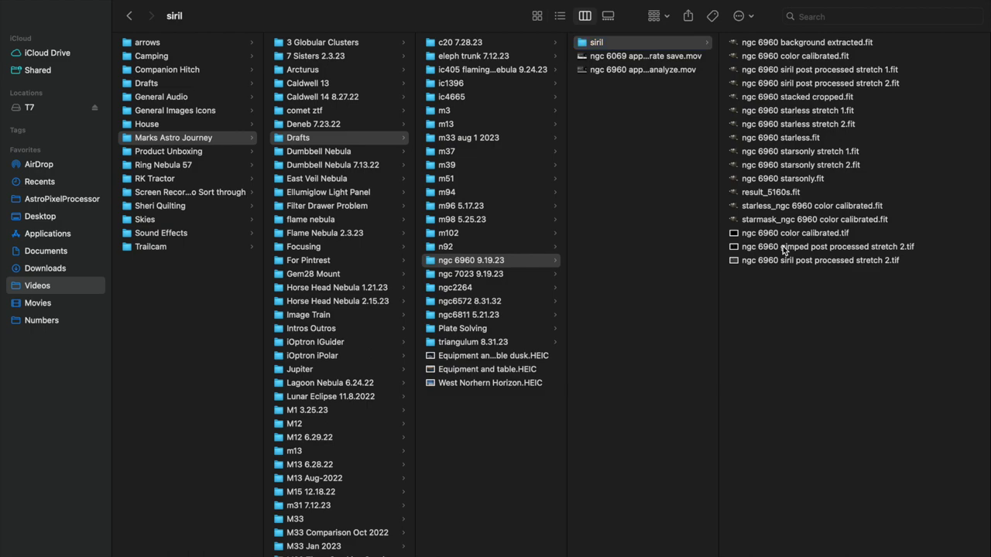
Step: Open 'ngc 6960 gimped post processed stretch 2.tif' from Finder to view the processed stretch
left_click(650, 247)
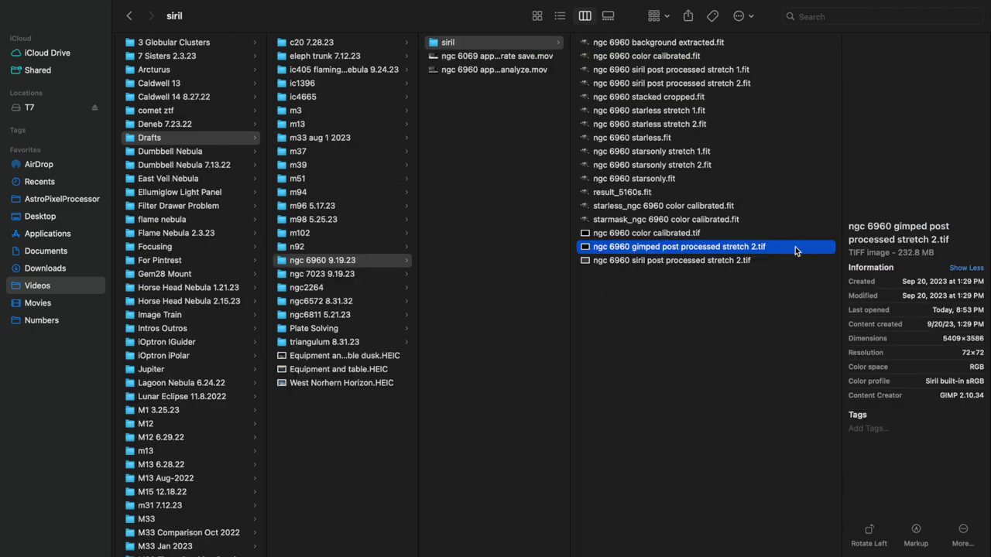
double_click(650, 248)
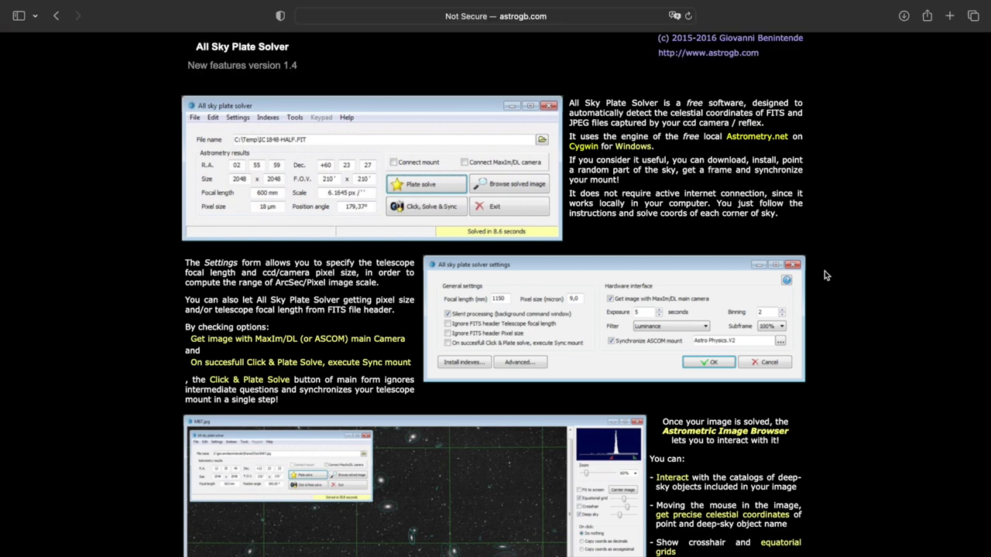
Step: Download the All Sky Plate Solver installer from astrogb.com and locate Install.exe in Downloads
scroll(824, 275, "down", 1)
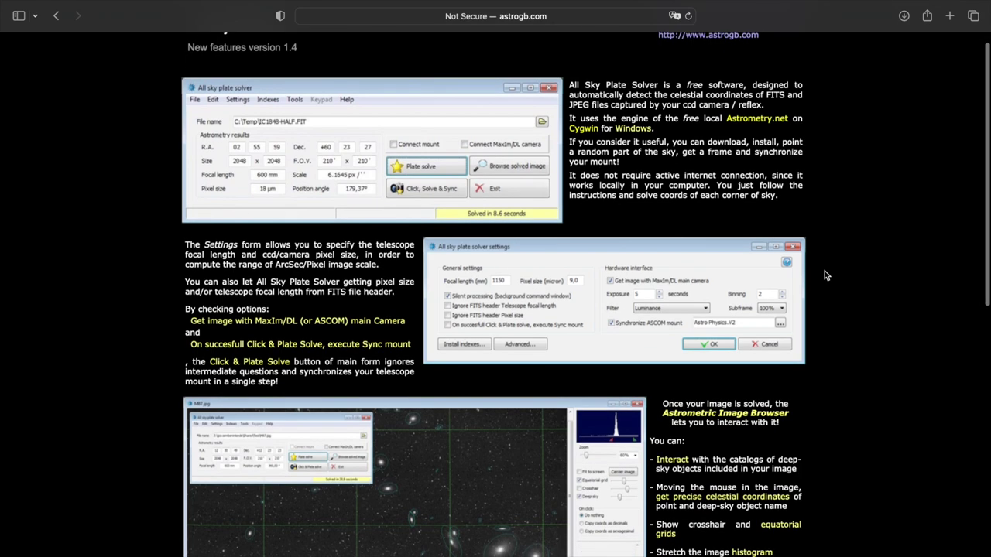
scroll(824, 276, "down", 2)
scroll(824, 276, "down", 3)
scroll(825, 275, "down", 5)
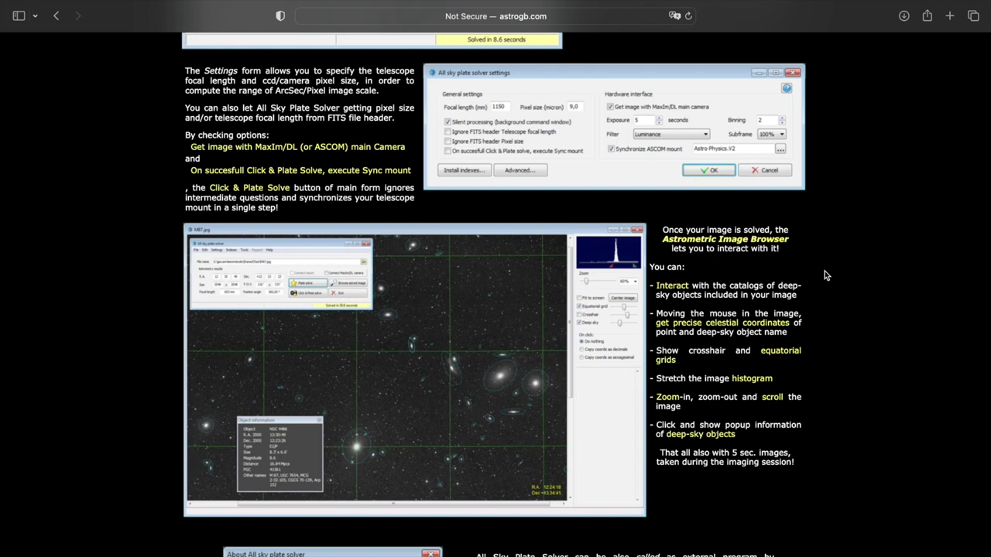
scroll(825, 275, "down", 5)
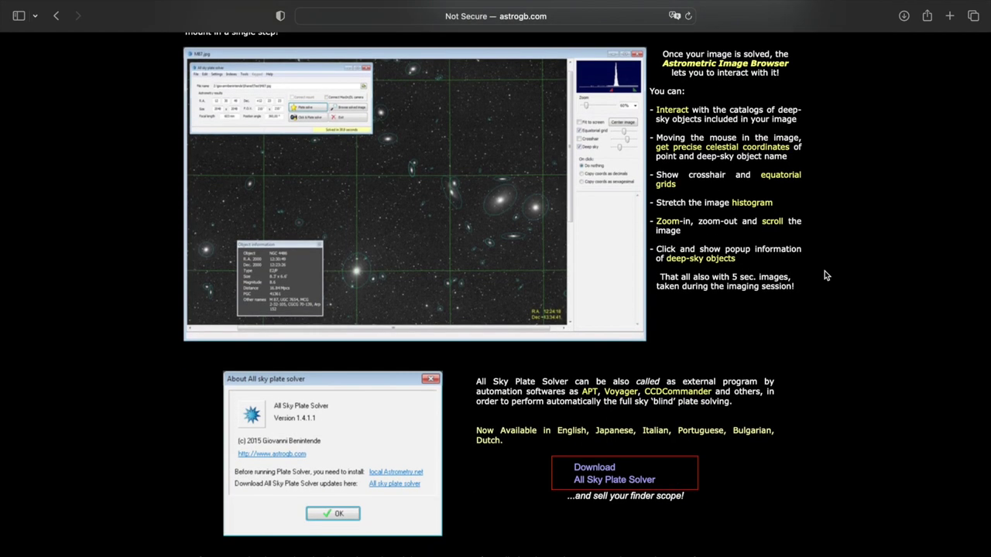
scroll(824, 275, "down", 4)
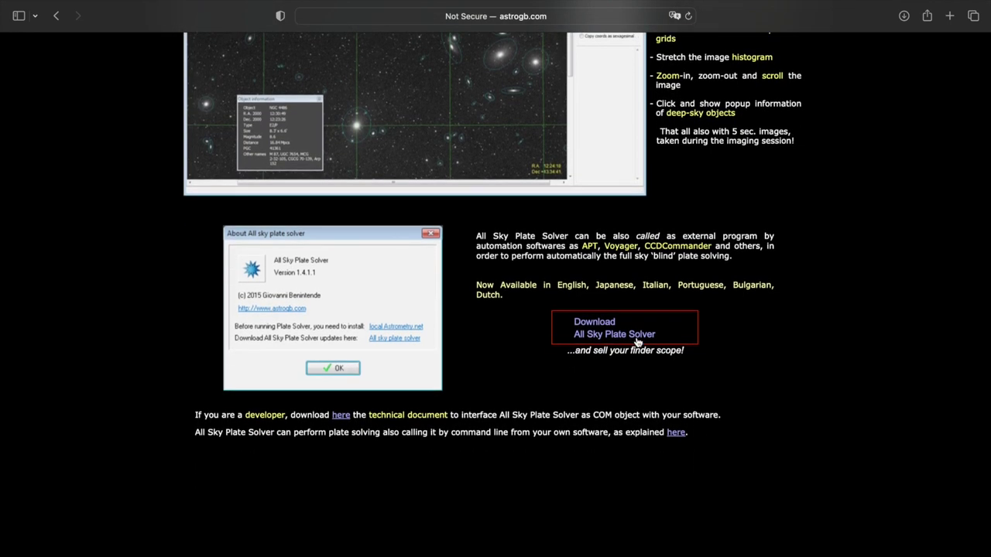
left_click(593, 333)
left_click(38, 33)
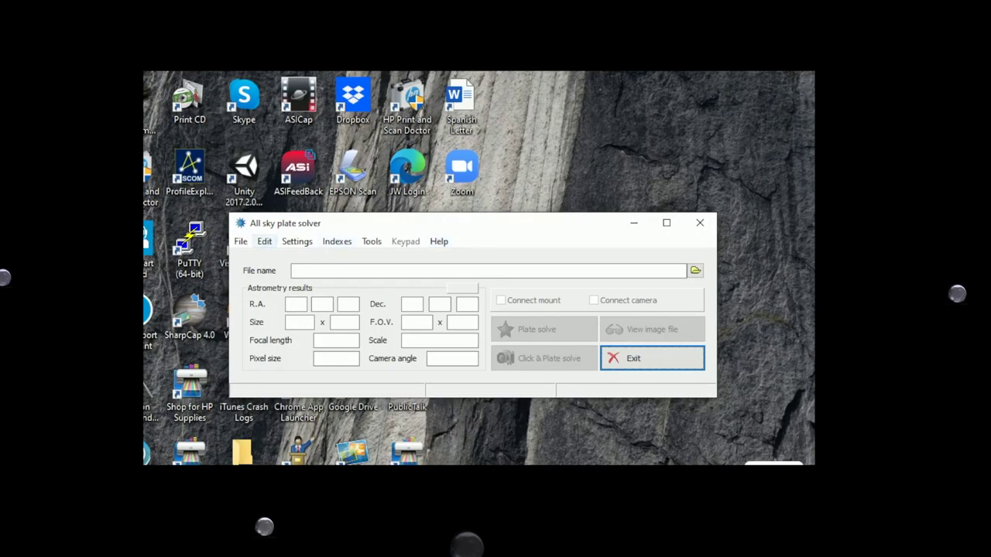
Step: Review installed indexes index-4204 through index-4209 in the Index installation wizard, then select the Pixel size (micron) field
left_click(337, 240)
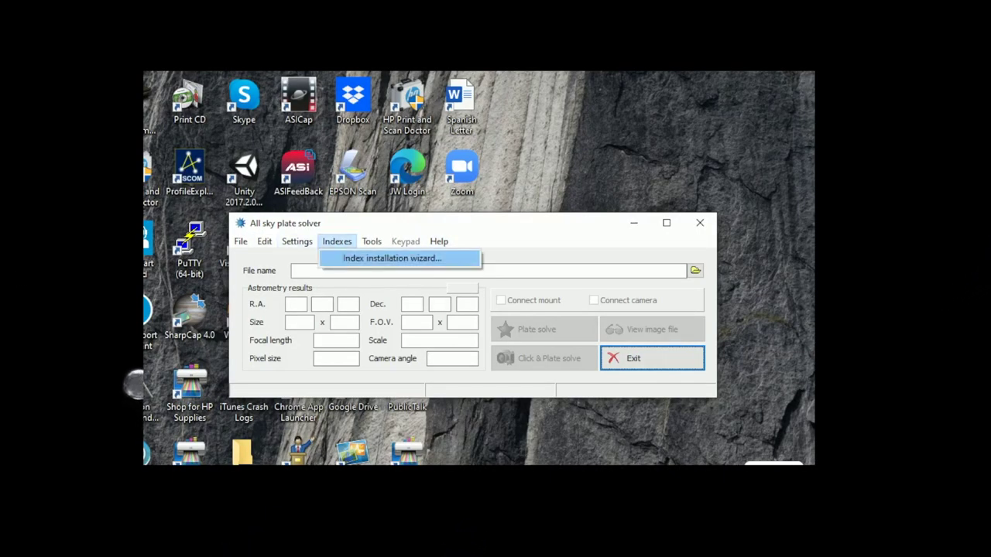
left_click(392, 257)
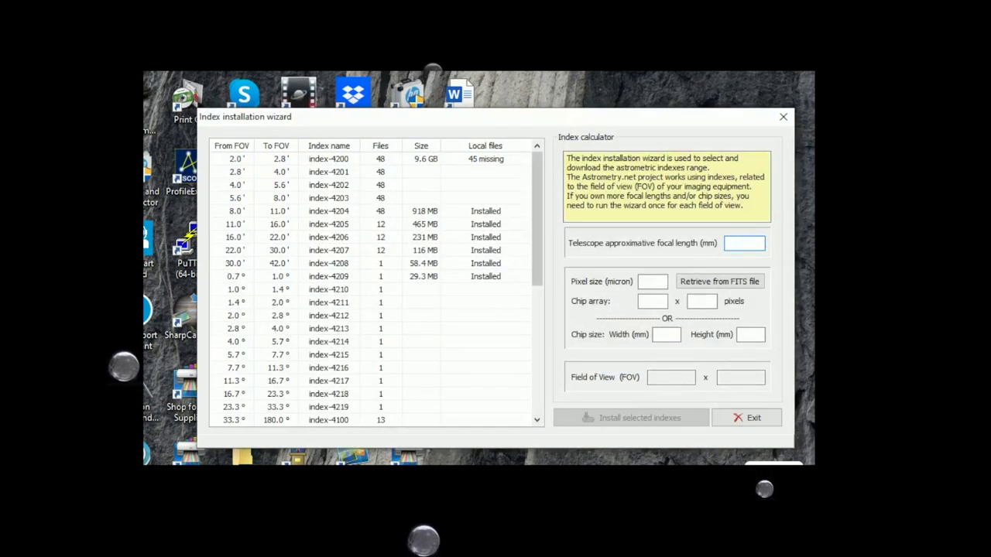
left_click(328, 211)
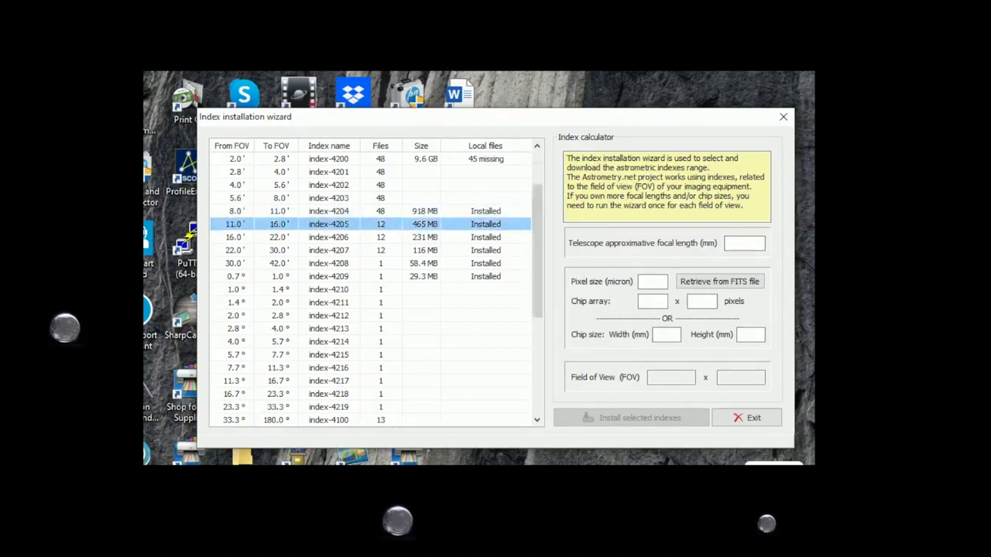
left_click(329, 237)
left_click(329, 250)
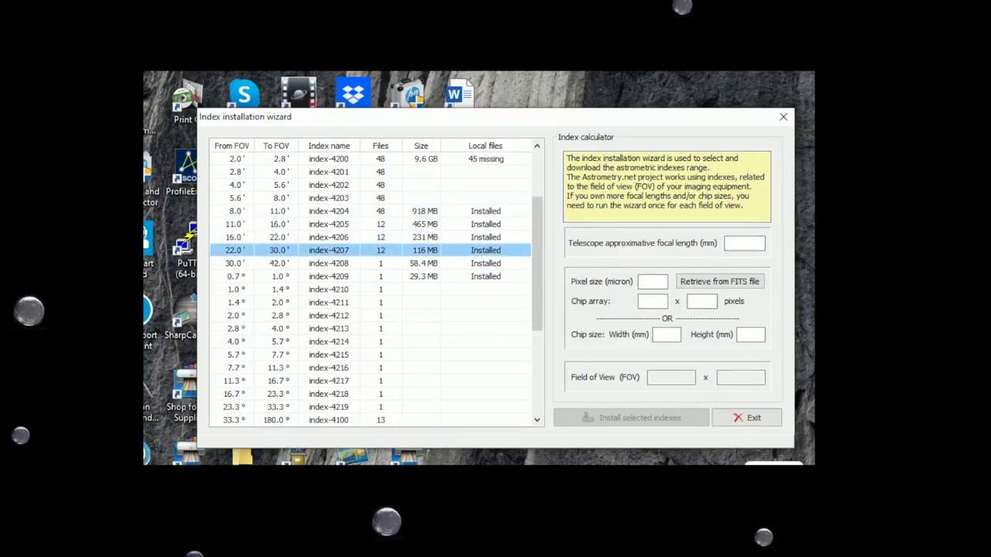
left_click(329, 263)
left_click(329, 277)
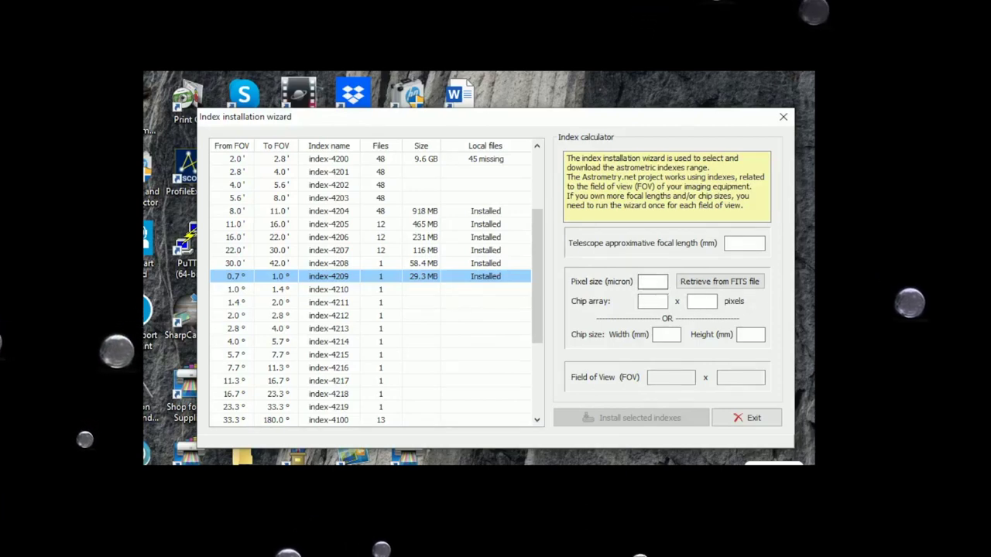
left_click(653, 282)
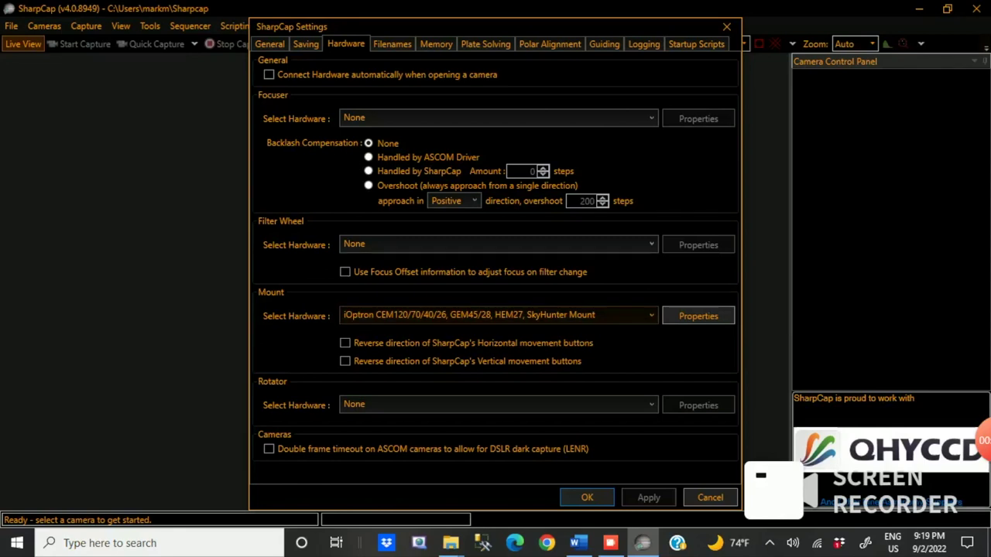
Step: Keep the iOptron CEM120/70/40/26, GEM45/28, HEM27, SkyHunter Mount selected in the mount dropdown
left_click(495, 316)
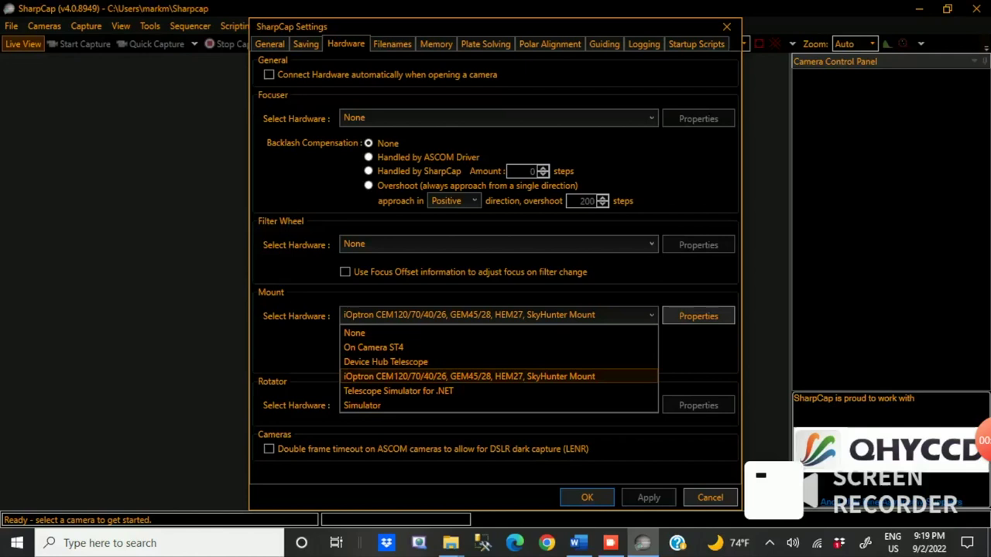
key("Return")
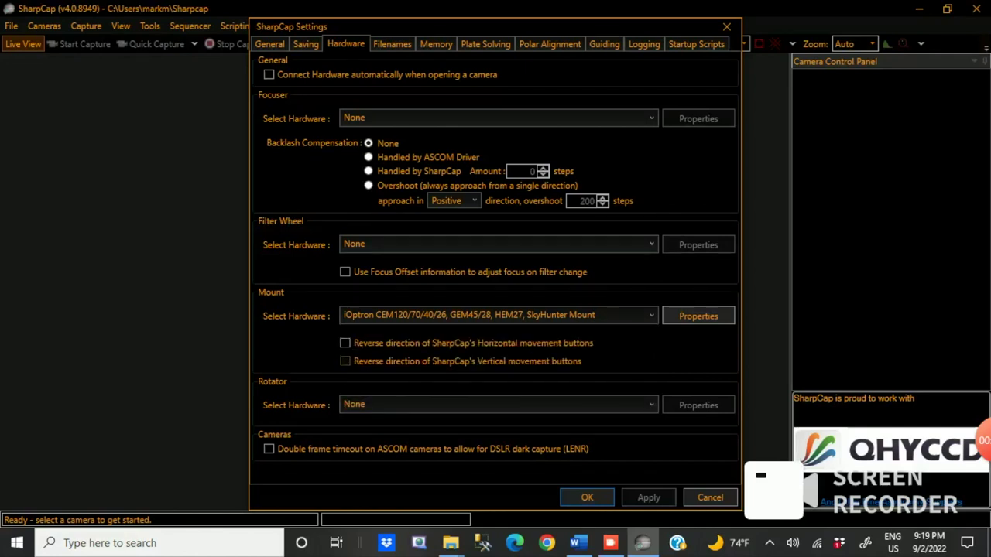